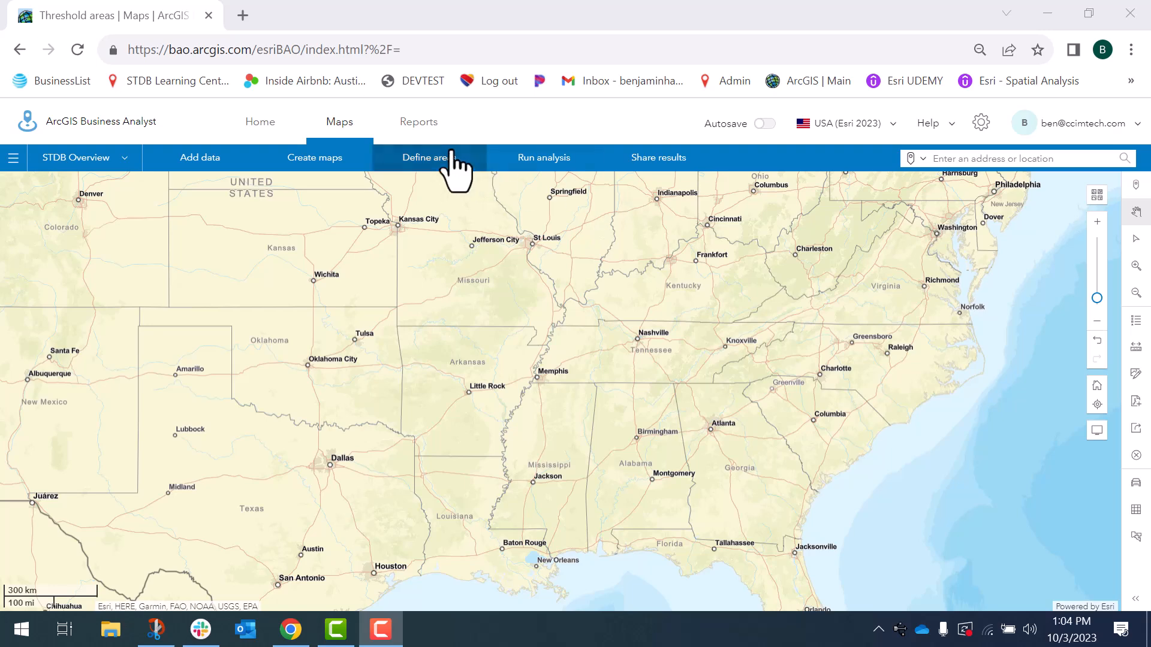
- Add Mecklenburg County, NC to the map as a geography site by searching for "mecklenburg"
click(827, 396)
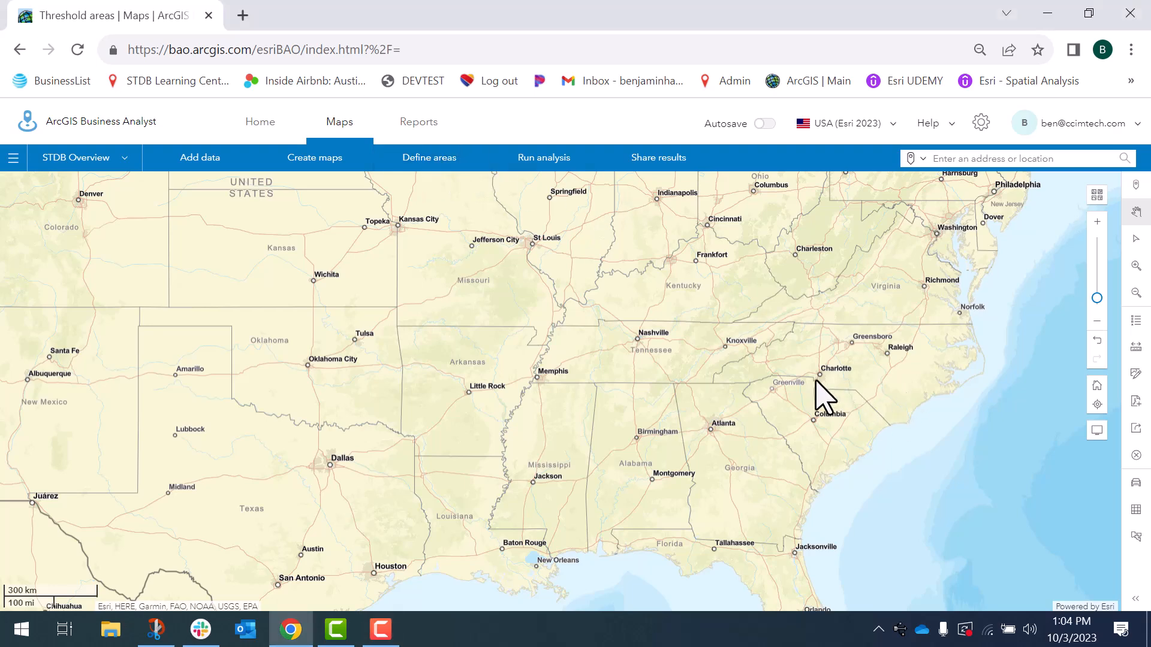
scroll(828, 390, up, 4)
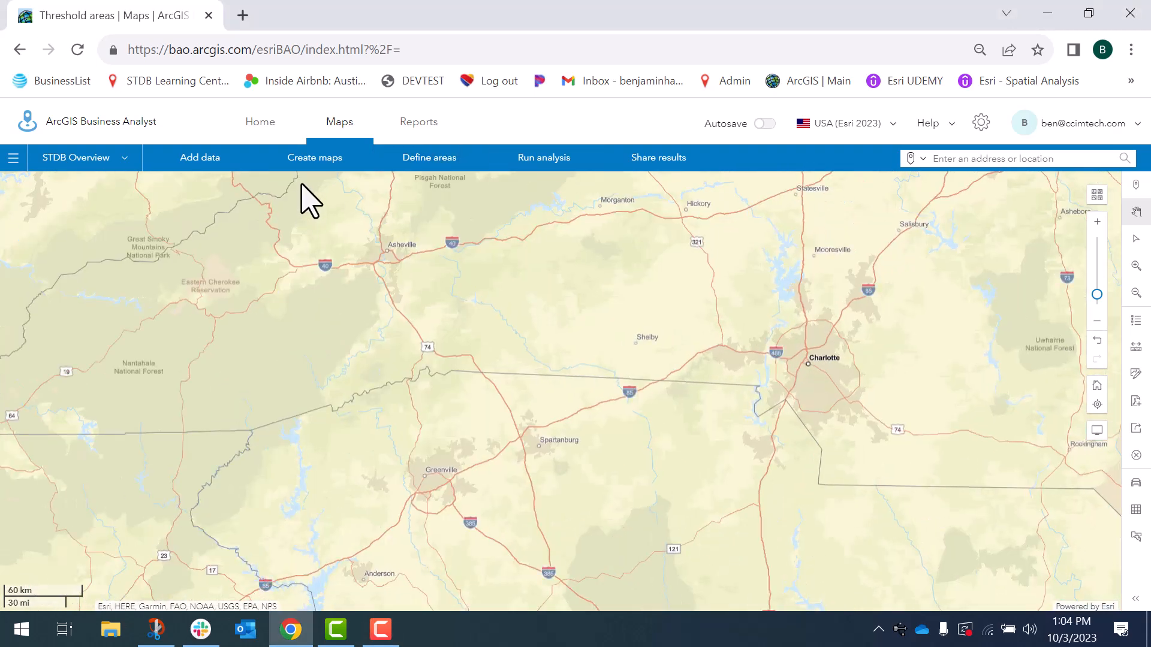
click(418, 161)
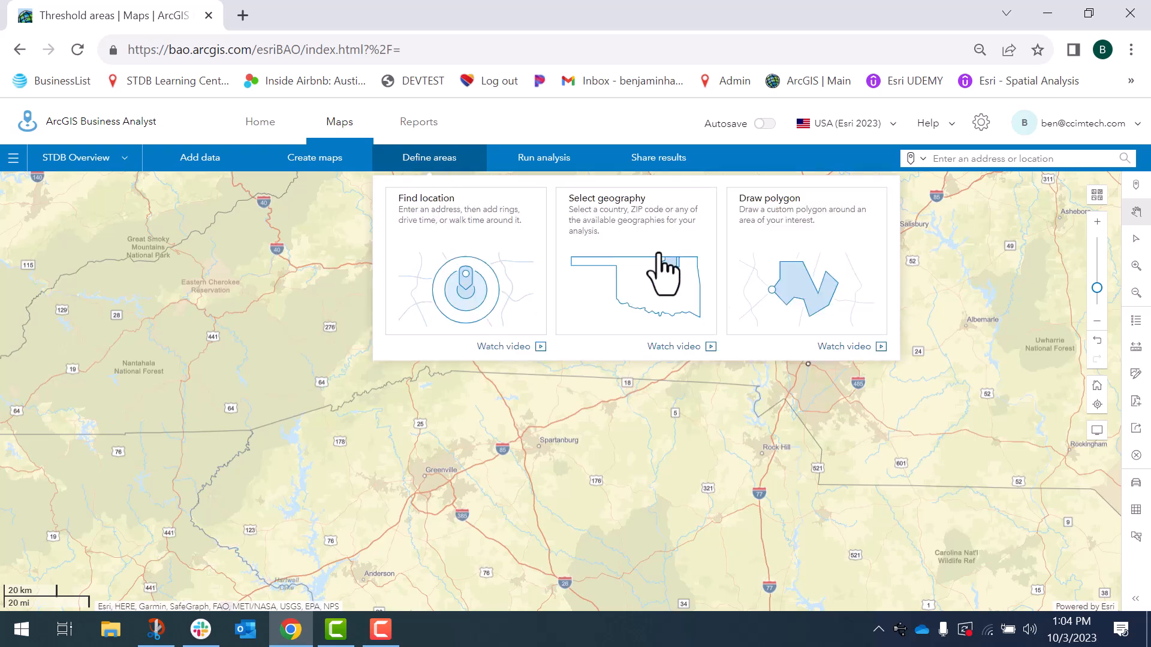
click(647, 276)
click(132, 280)
click(154, 255)
text(medk)
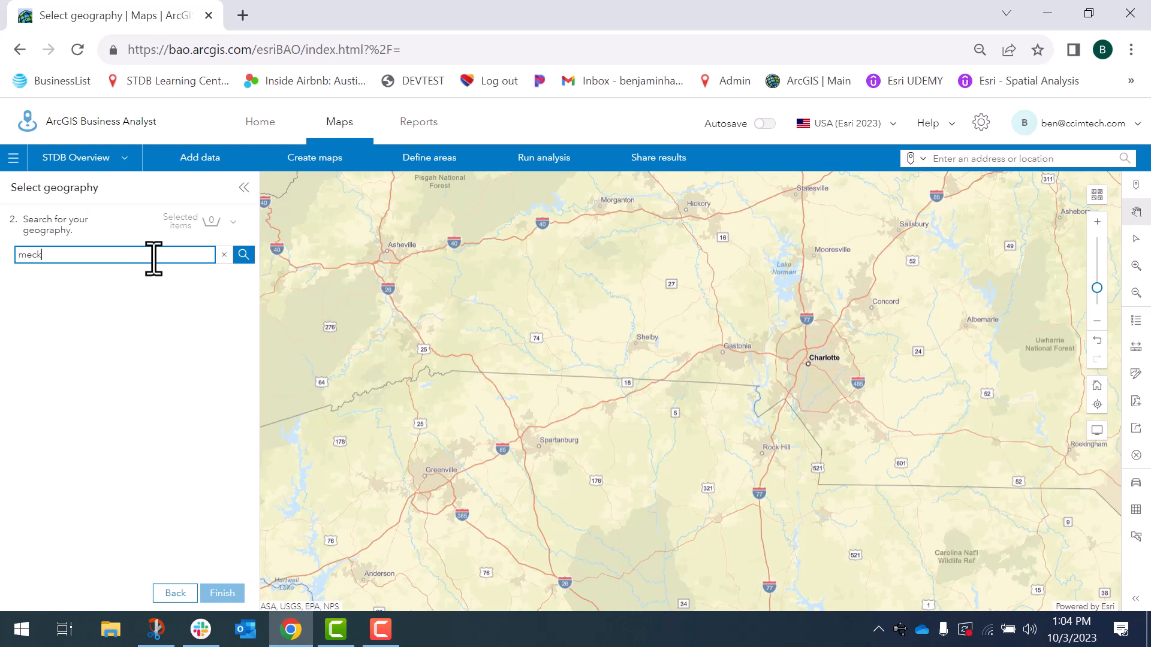
text(lenburg)
click(50, 339)
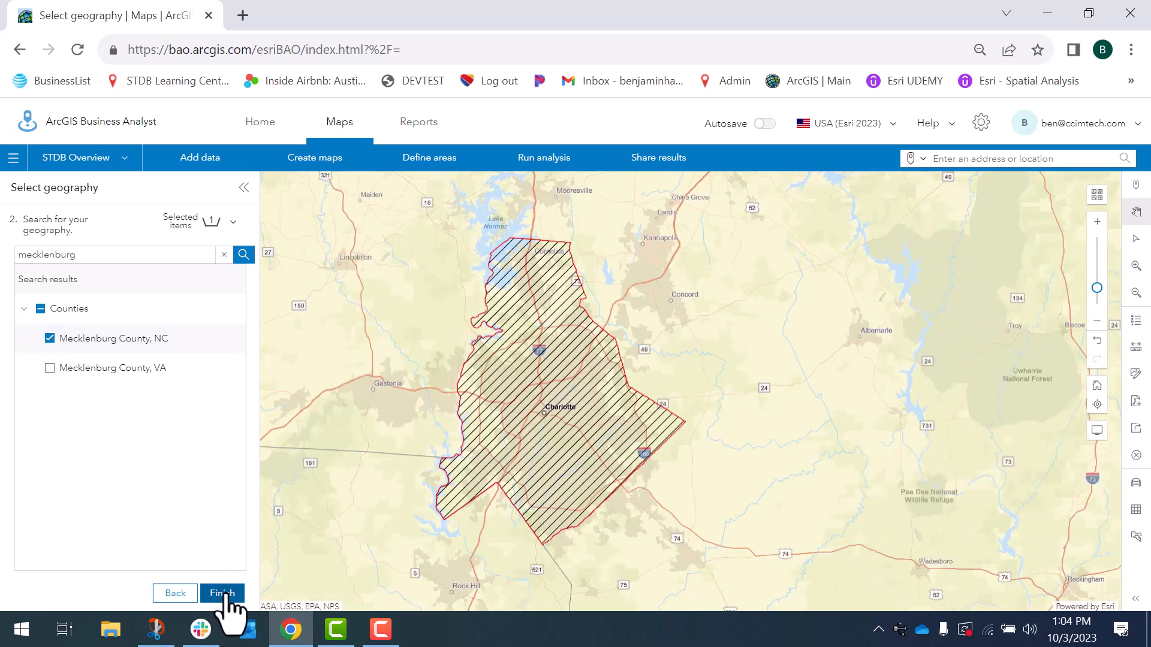
click(226, 596)
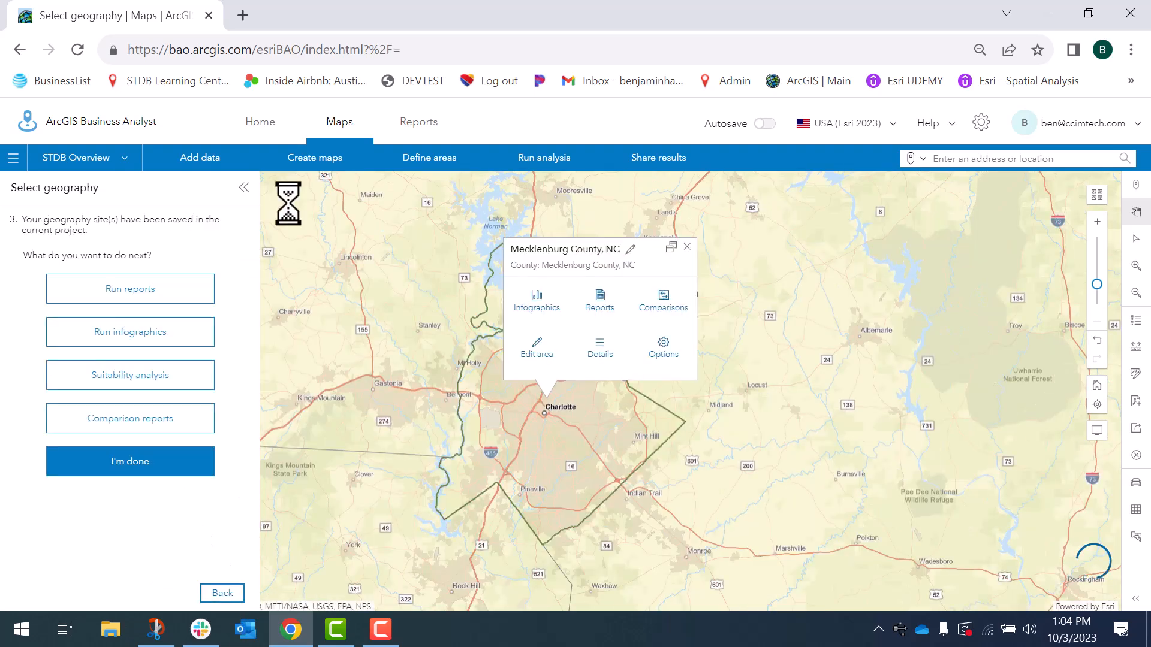
- Search points of interest for "bed bath & beyond" with Data Axle as the source and dismiss the county pop-up
click(339, 160)
click(502, 403)
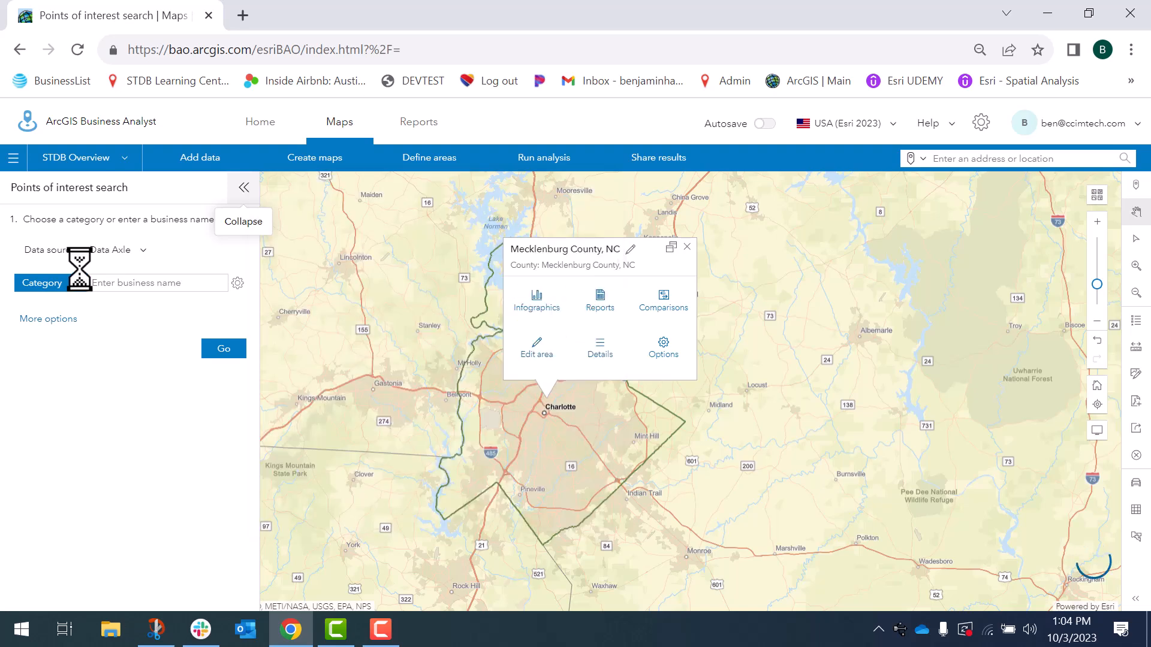
click(154, 286)
text(beth and)
key(BackSpace)
key(BackSpace)
key(BackSpace)
key(BackSpace)
key(BackSpace)
key(BackSpace)
key(BackSpace)
text(d bat)
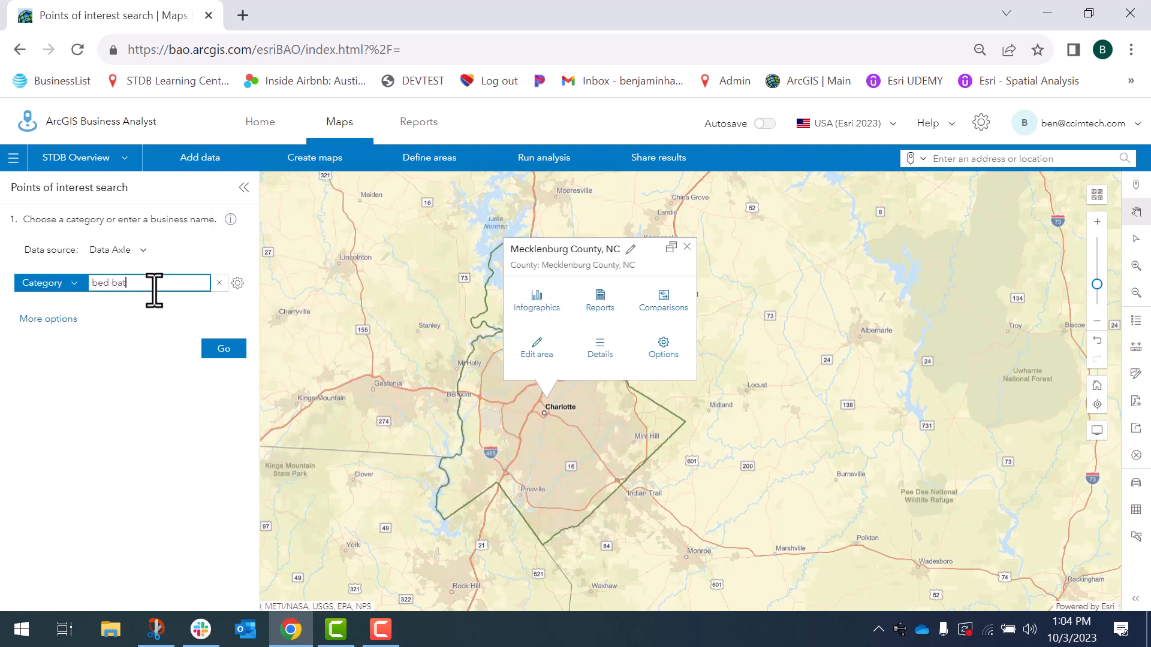
text(h & beyond)
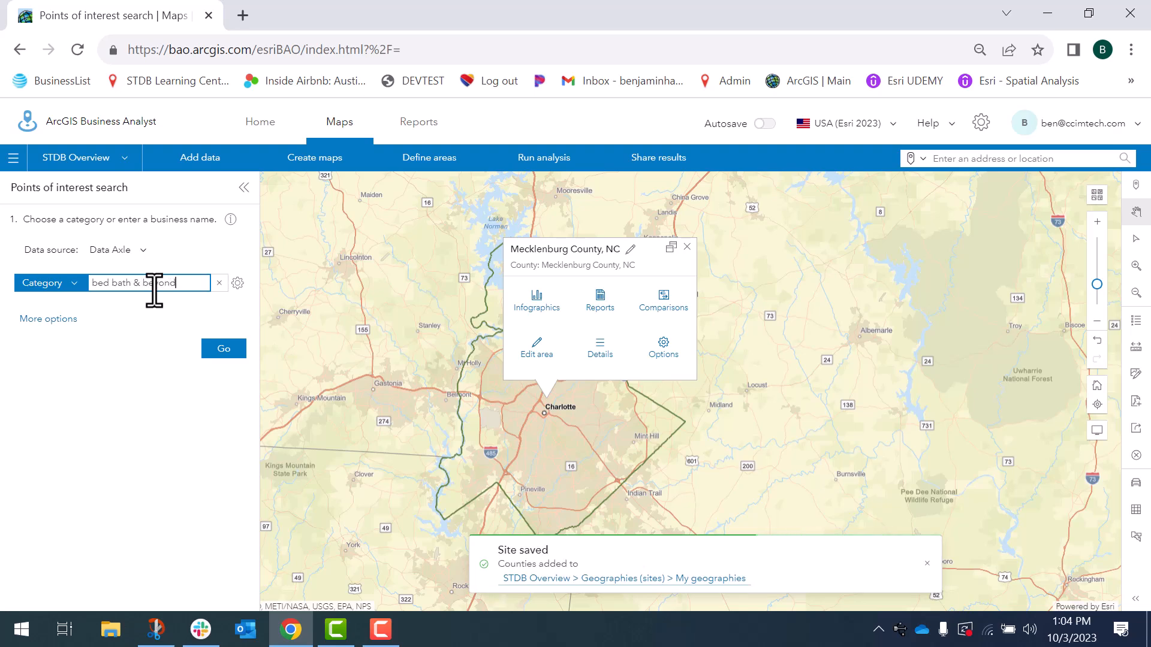
key(Return)
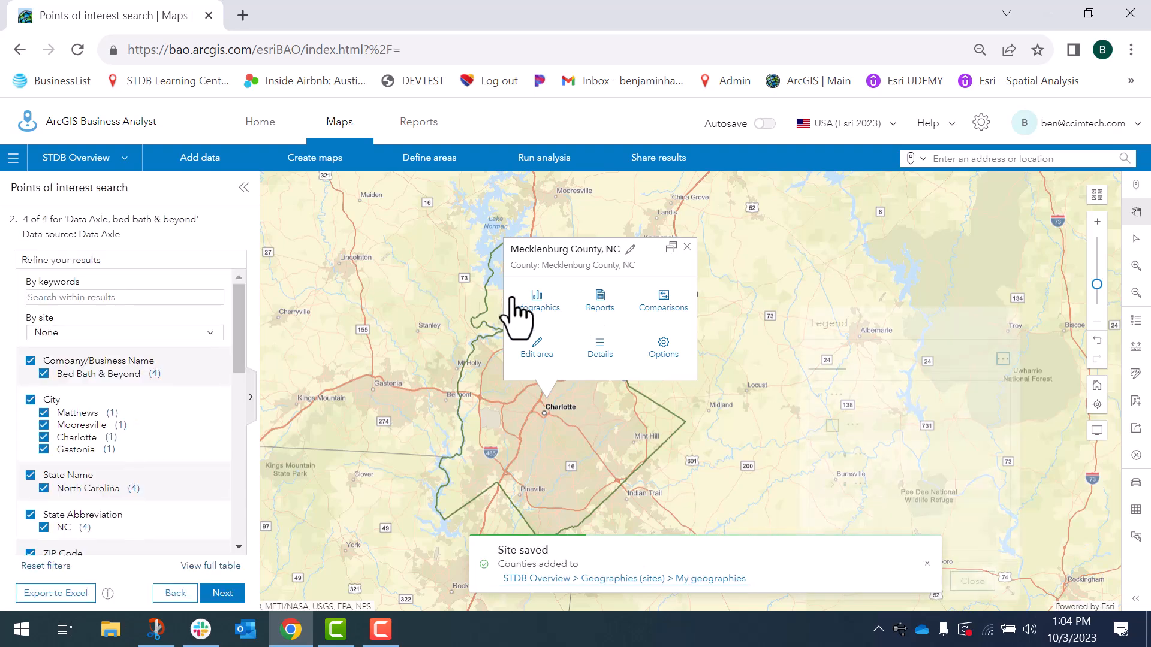
click(687, 247)
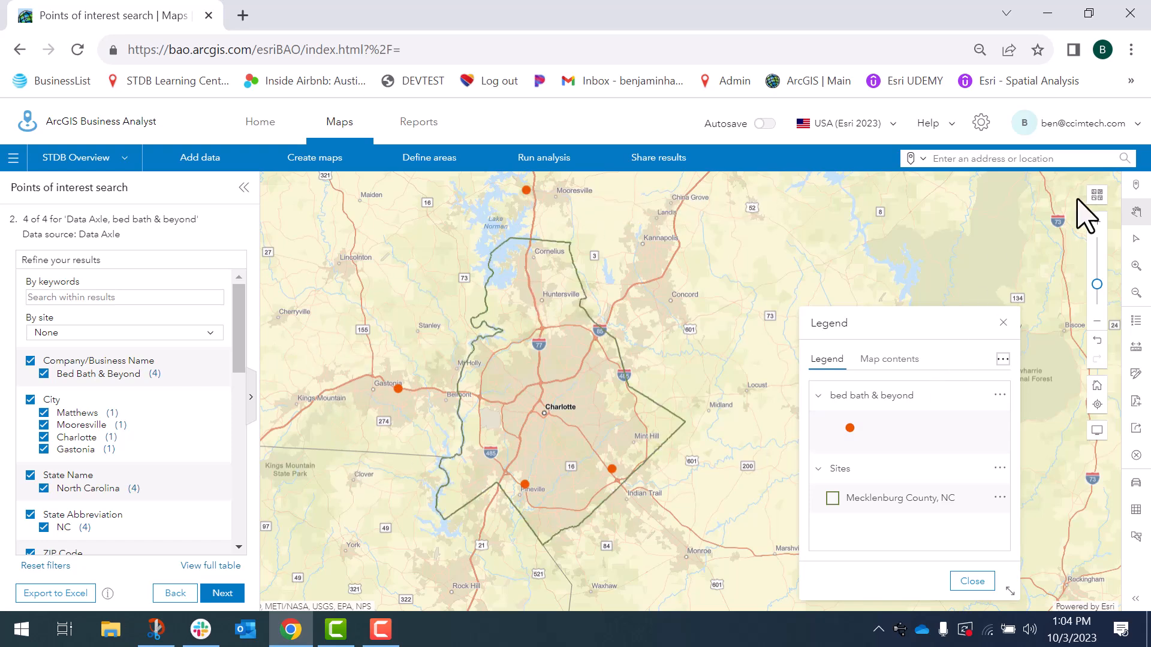
- Accept the default point style and save the search results as a layer named "bed bath & beyond locations in charlotte msa"
mouse_move(1135, 239)
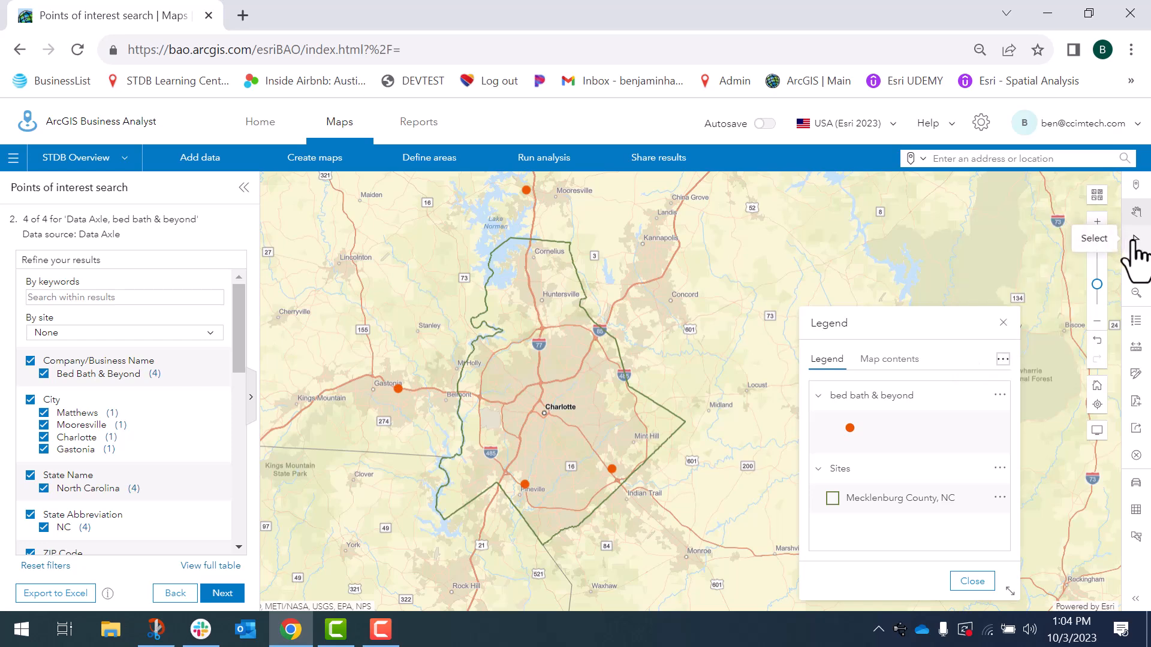
click(223, 594)
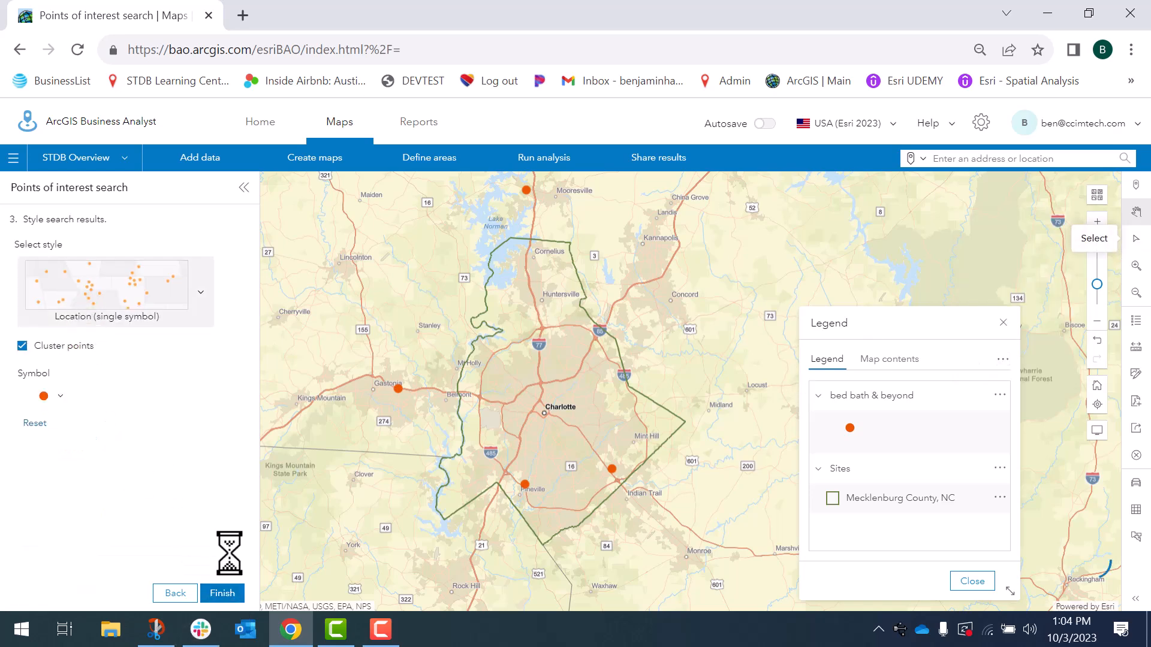
click(225, 592)
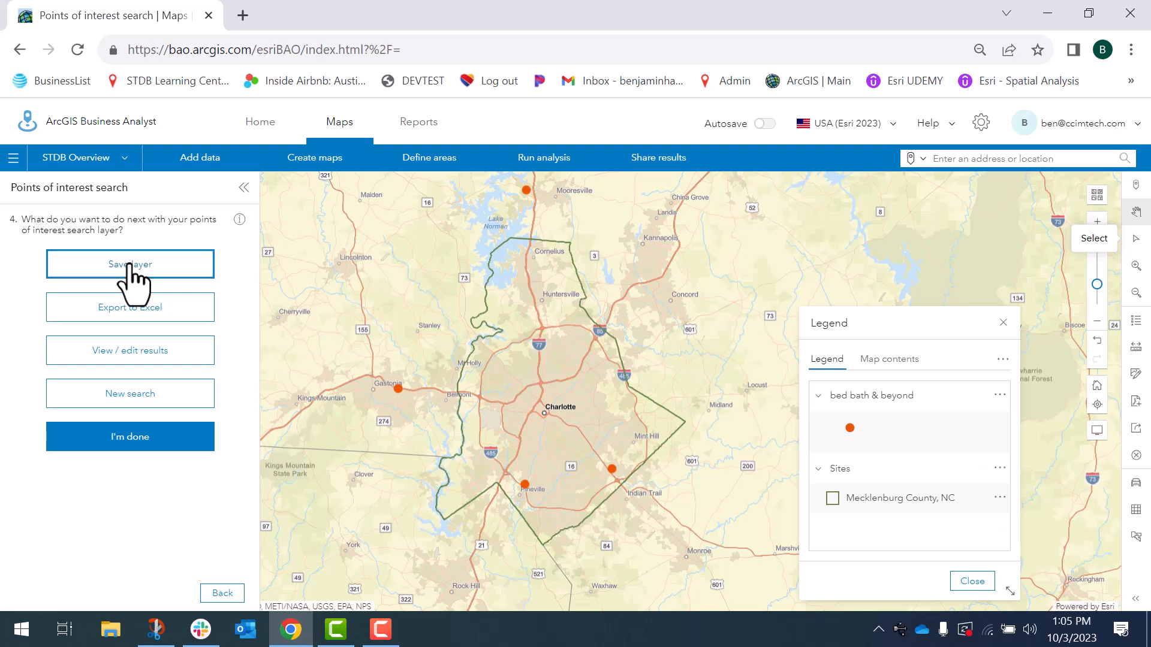
click(129, 264)
click(593, 362)
text(locations in charlotte )
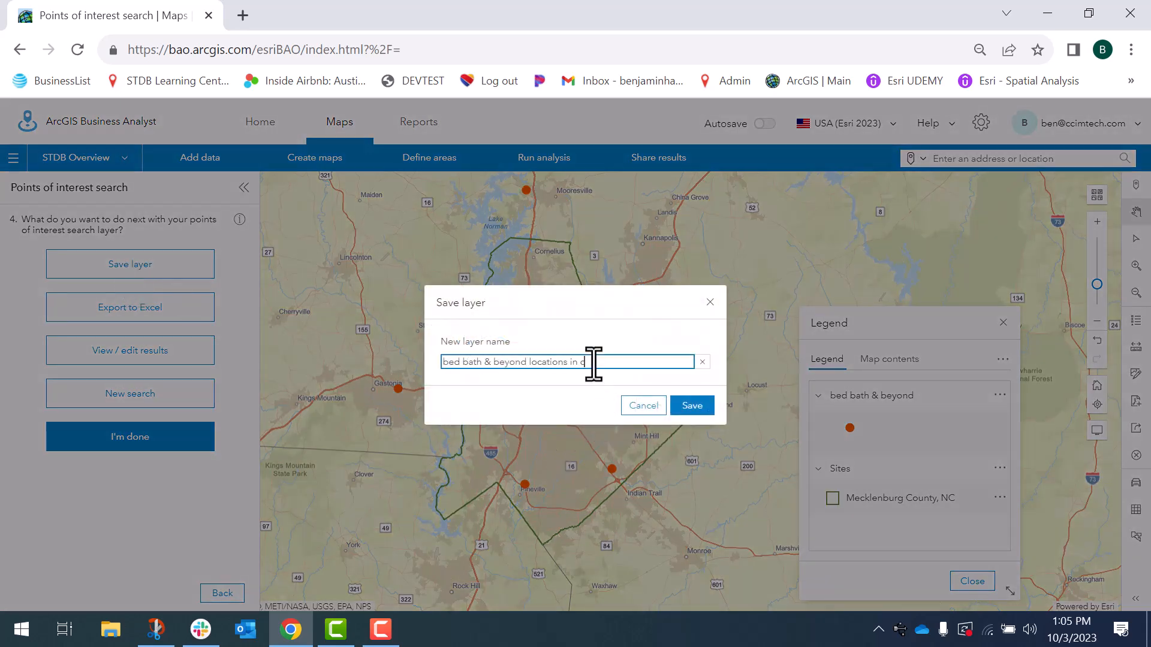
text(msa)
click(691, 407)
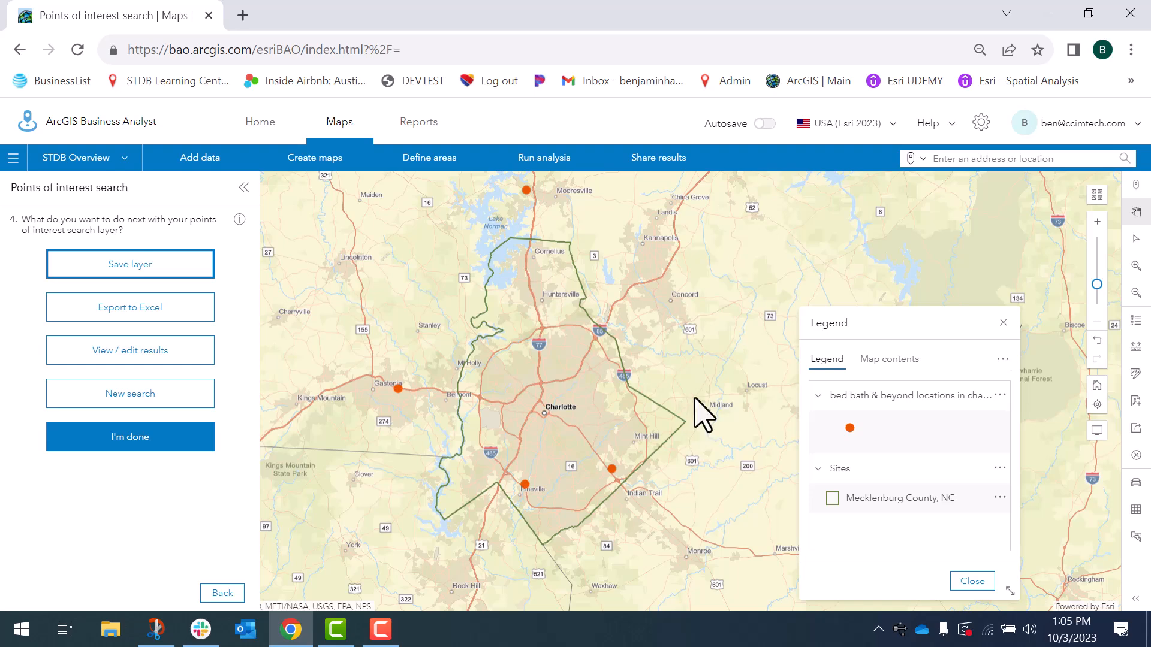
- Start a threshold areas analysis from the point layer "bed bath & beyond locations in charlotte msa", keeping all its locations selected
click(539, 158)
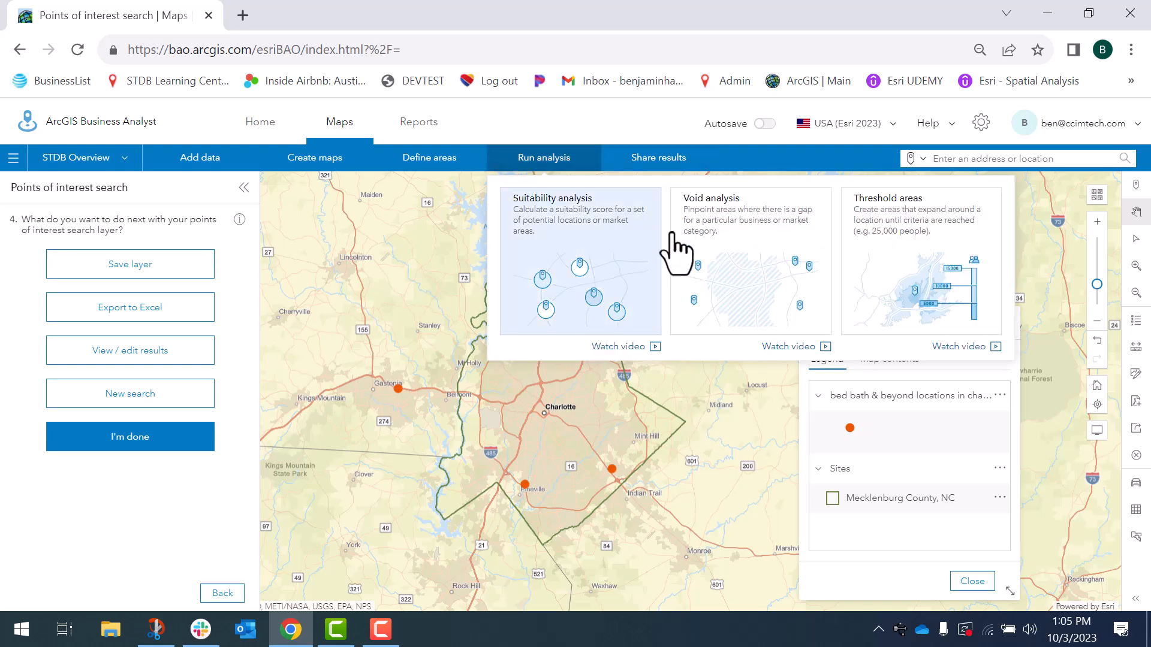
click(920, 267)
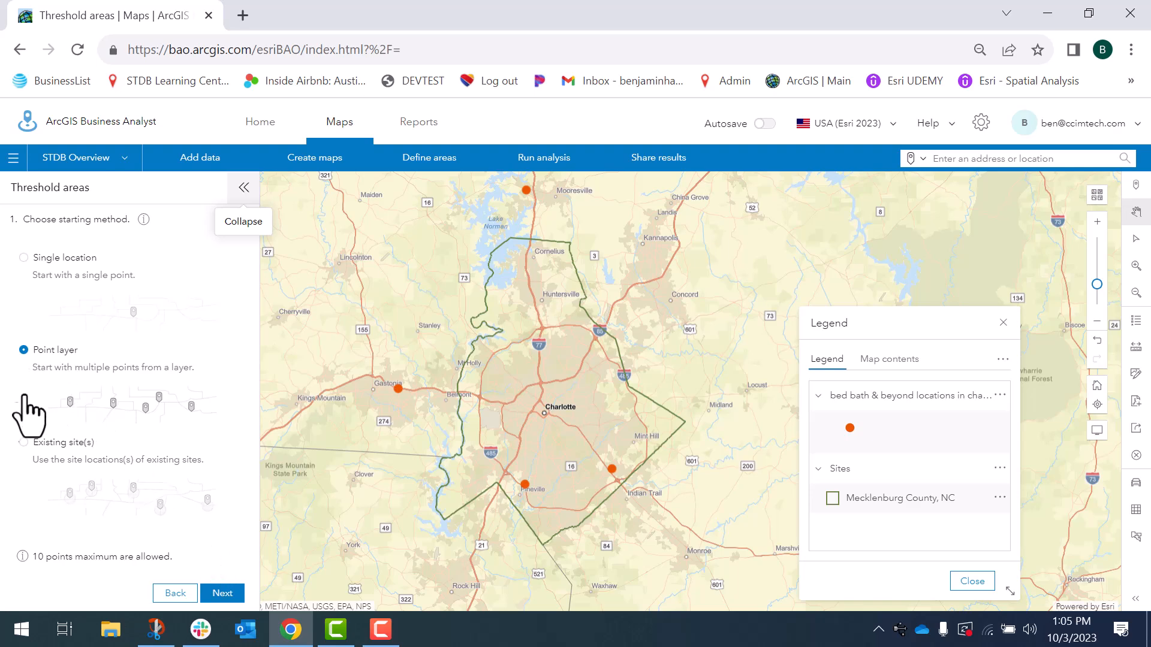
click(222, 594)
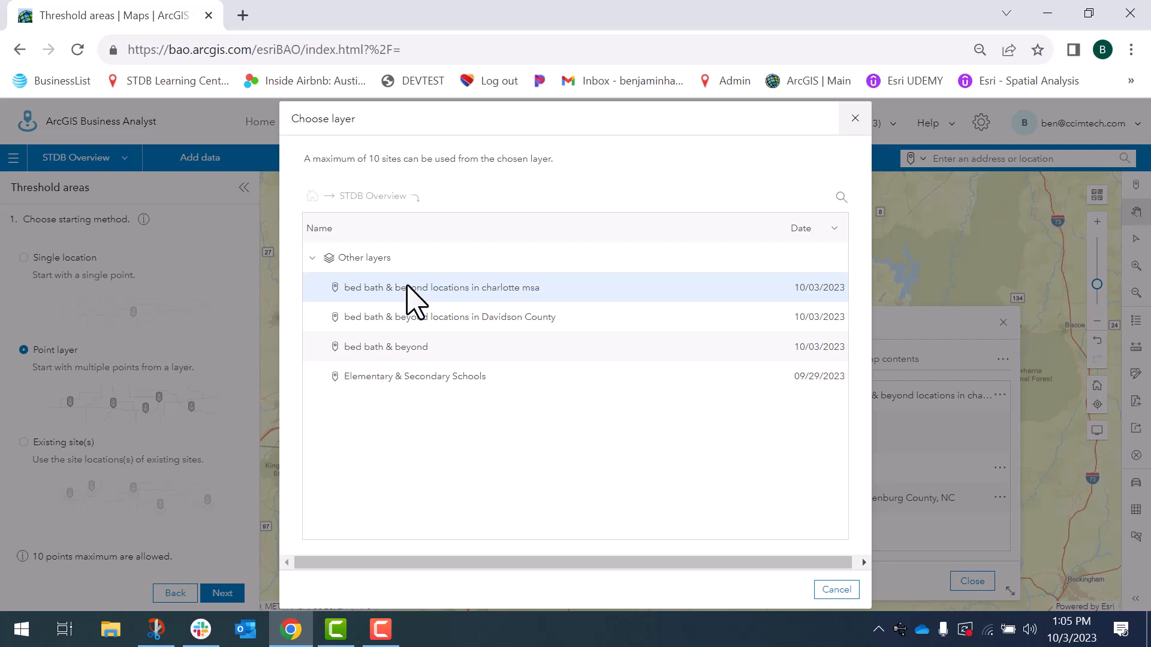
click(413, 292)
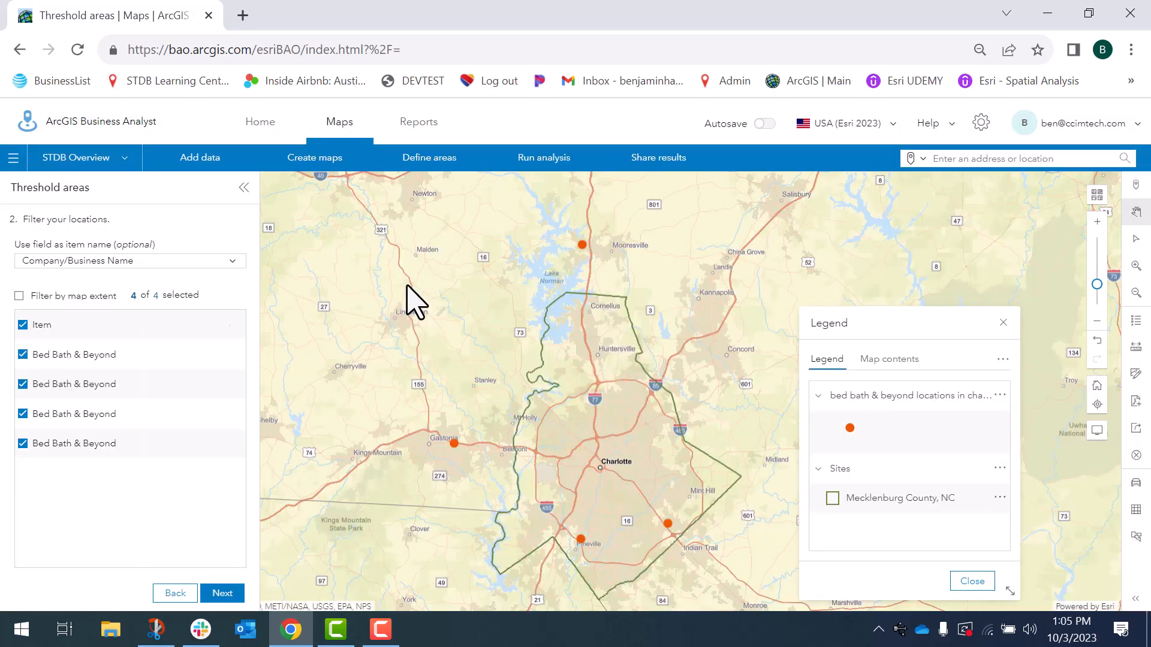
click(223, 593)
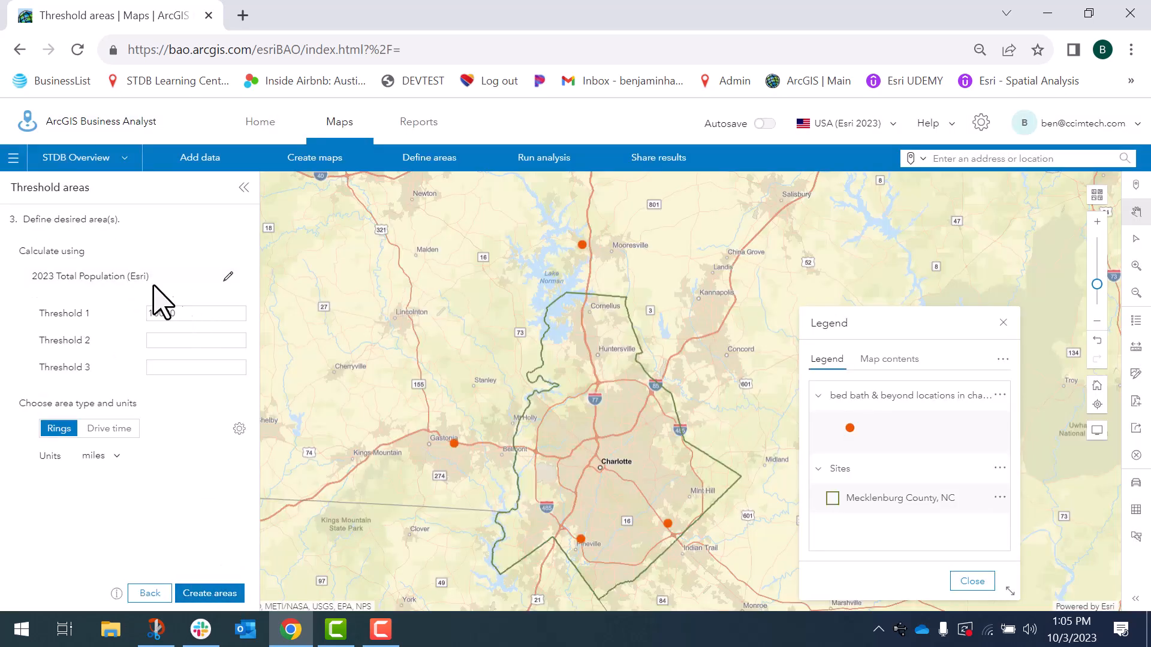
- Base the calculation on the 2023 Child Population (Age <18) (Esri) variable and set Threshold 1 to 20000
click(122, 277)
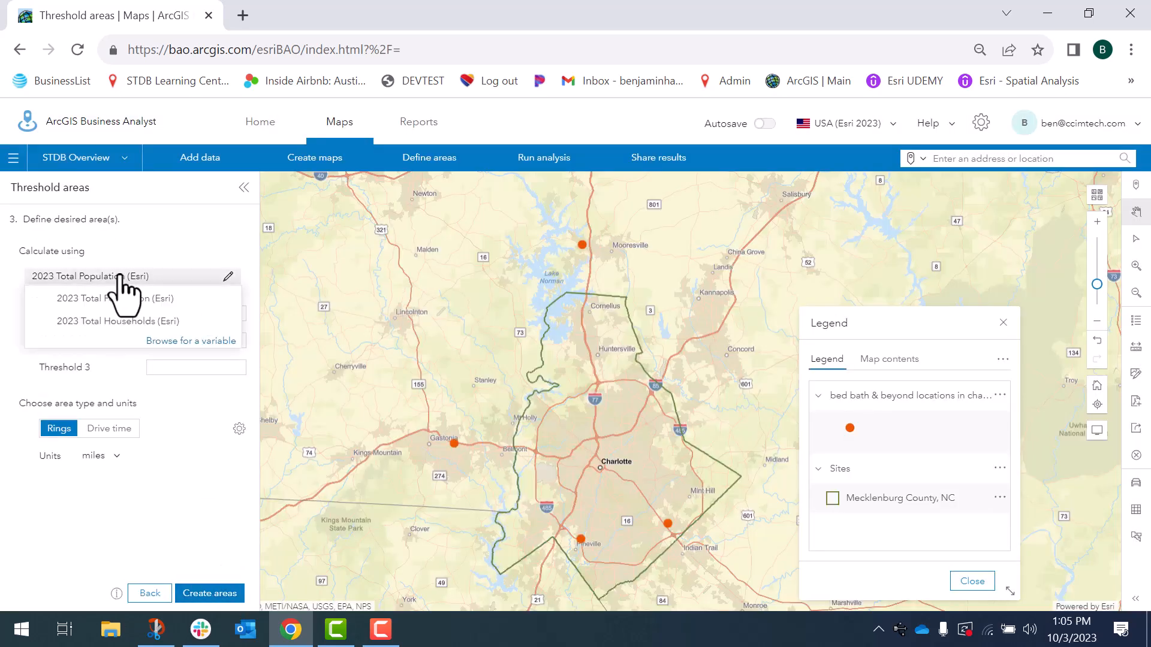
click(190, 342)
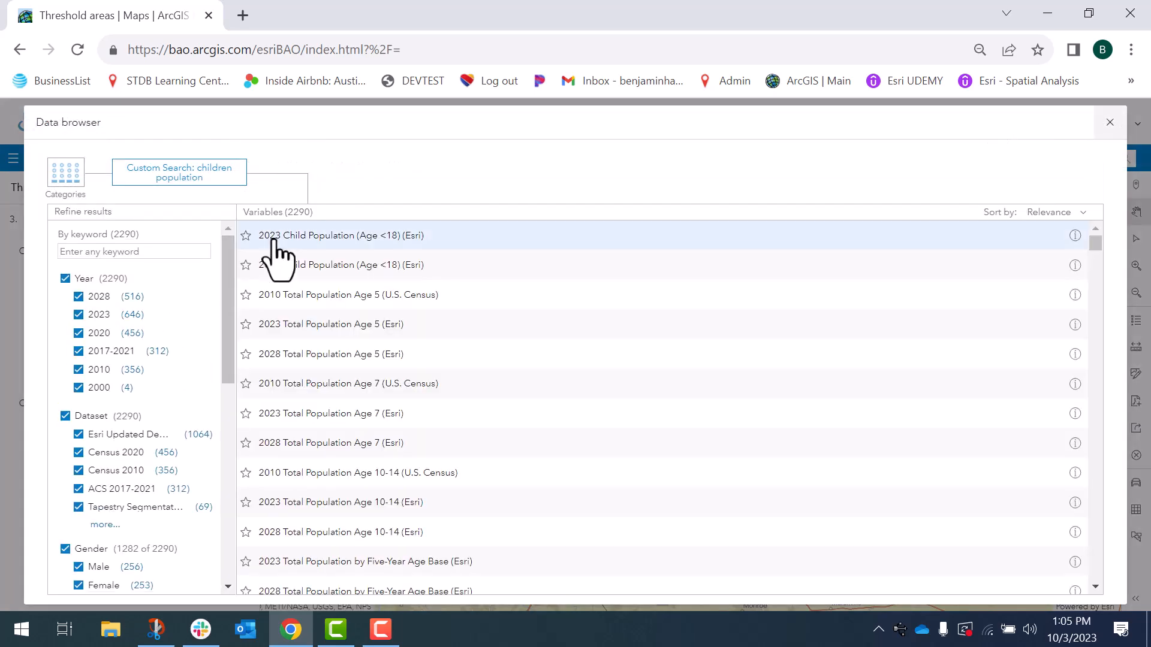
click(327, 239)
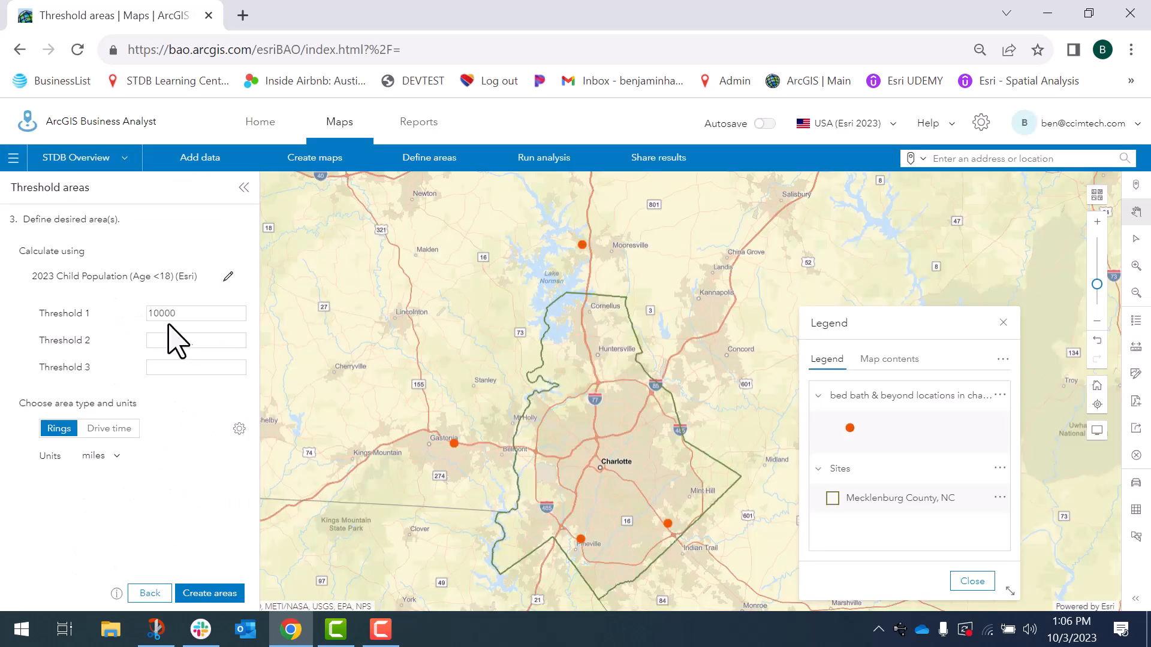
click(157, 313)
key(BackSpace)
text(2)
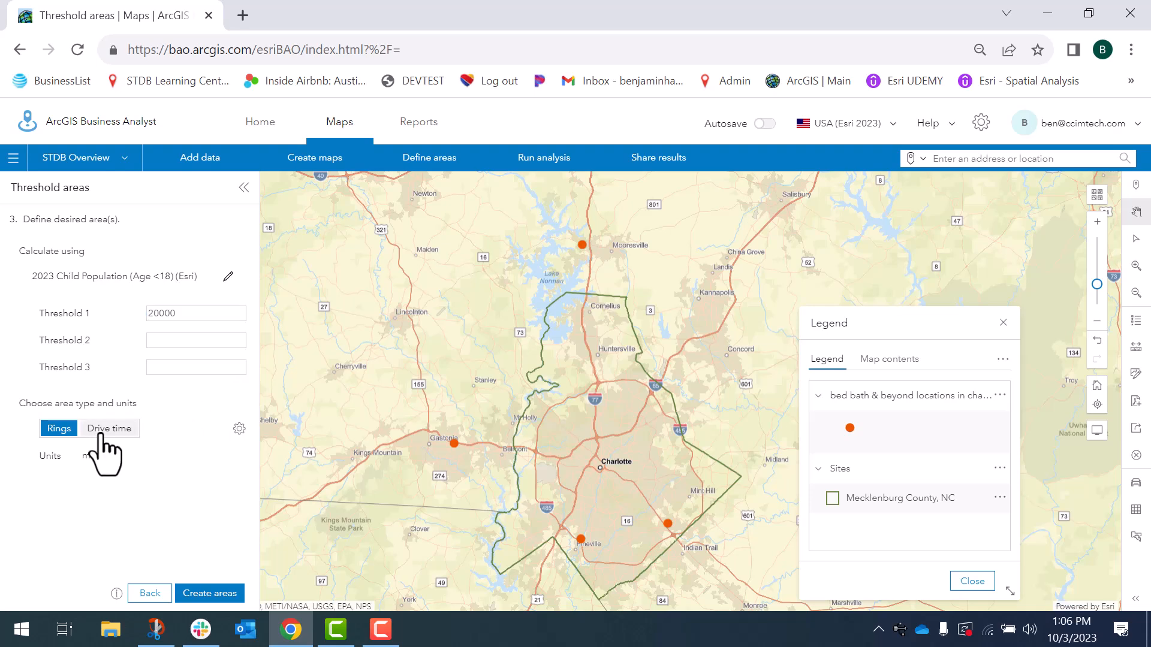
- Set the area type to drive time in minutes and create the threshold areas
click(102, 436)
click(112, 457)
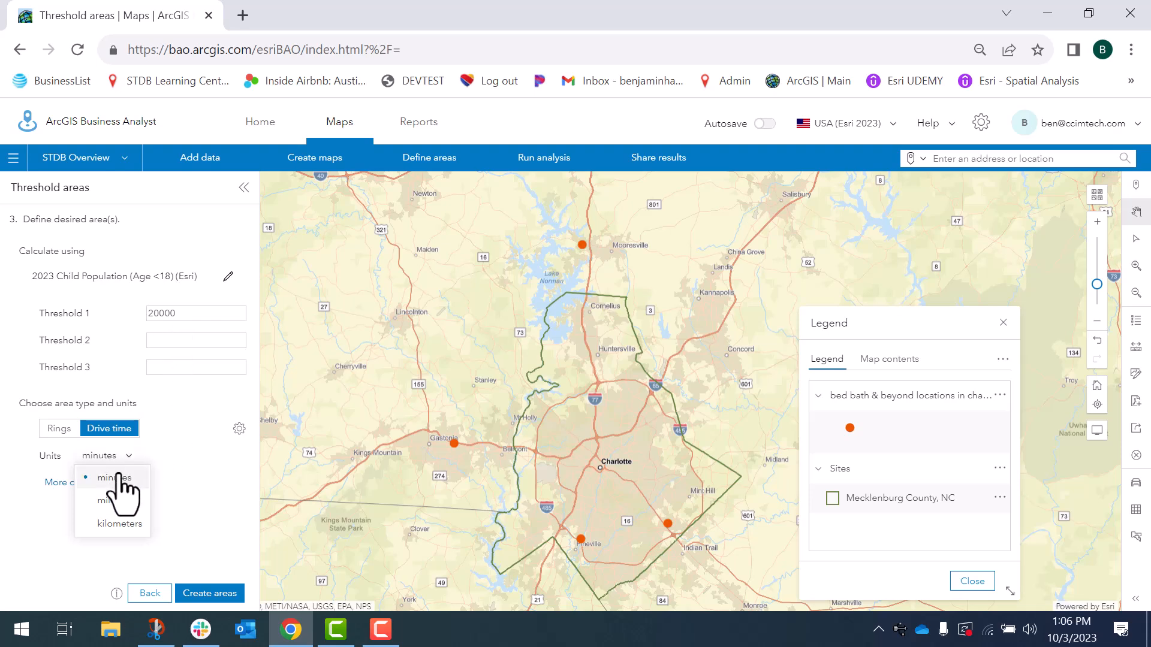
click(210, 509)
click(203, 594)
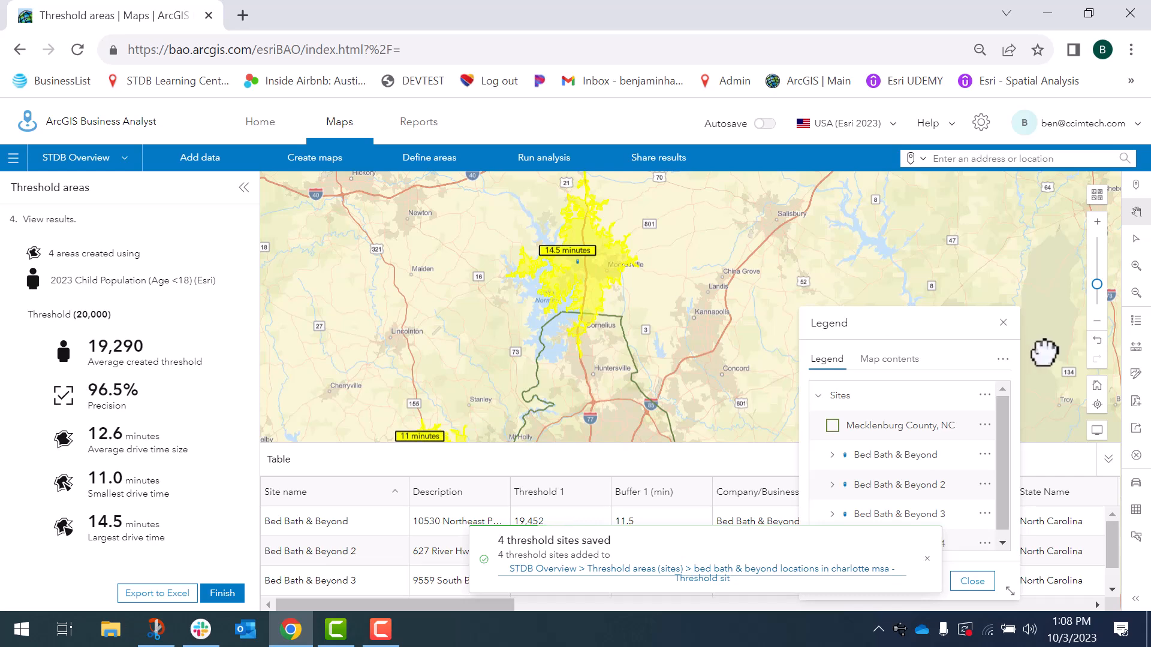
- View all the drive-time areas on the map, close the legend and enlarge the results table to show every site
click(1097, 340)
drag(663, 404, 697, 257)
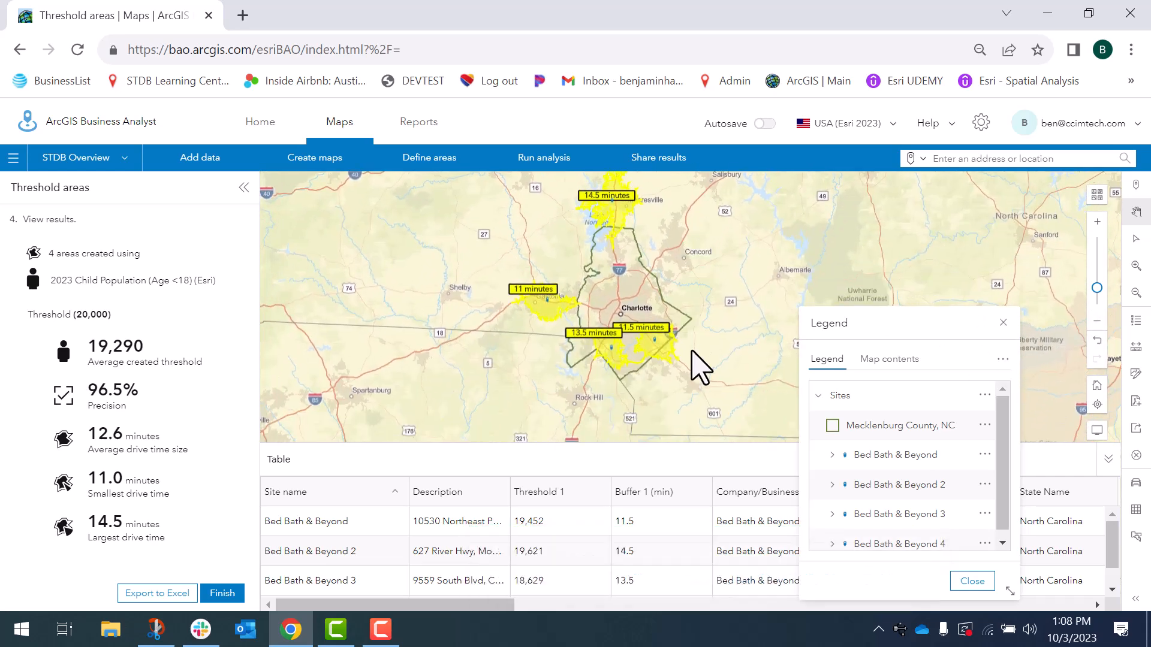
mouse_move(674, 367)
click(1003, 323)
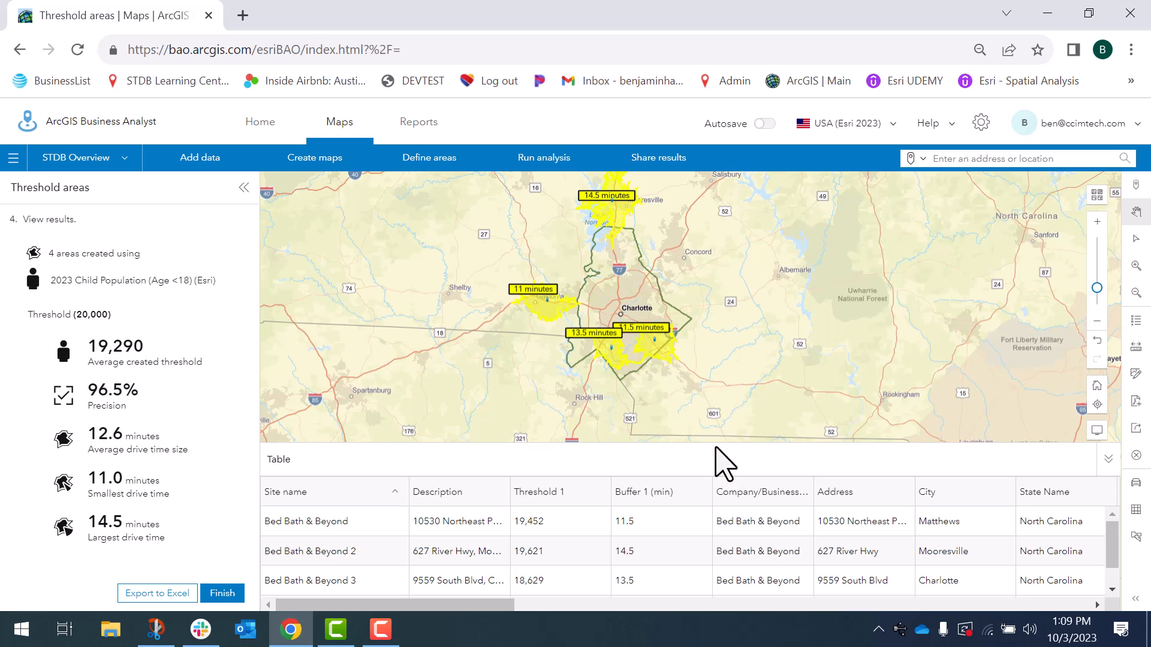
drag(714, 443, 736, 405)
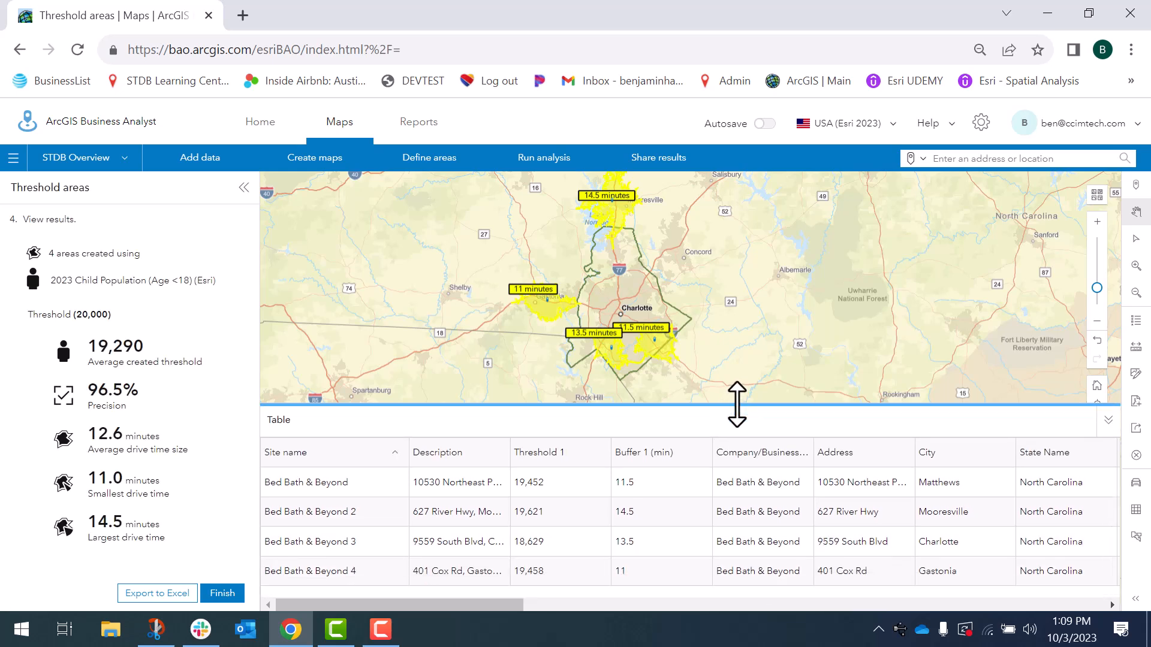